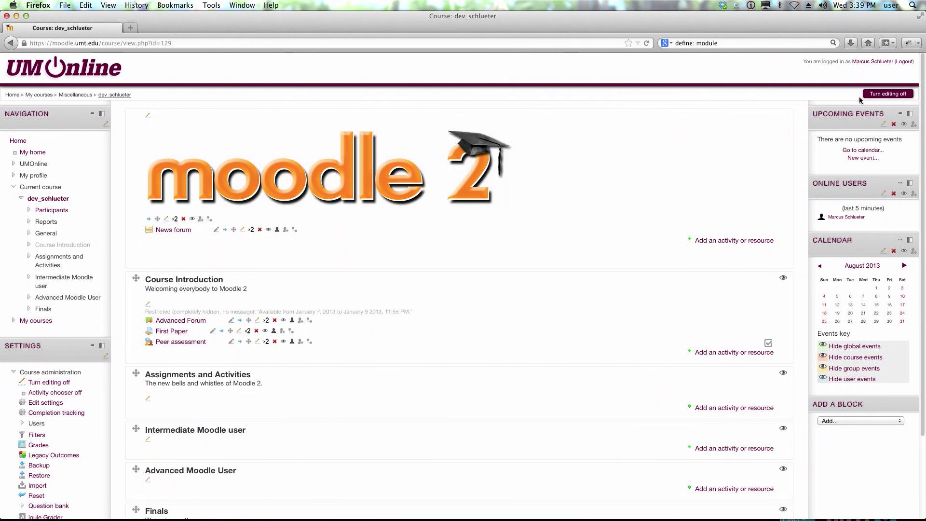
- Add a new Workshop activity to the course's general section containing the News forum
left_click(759, 241)
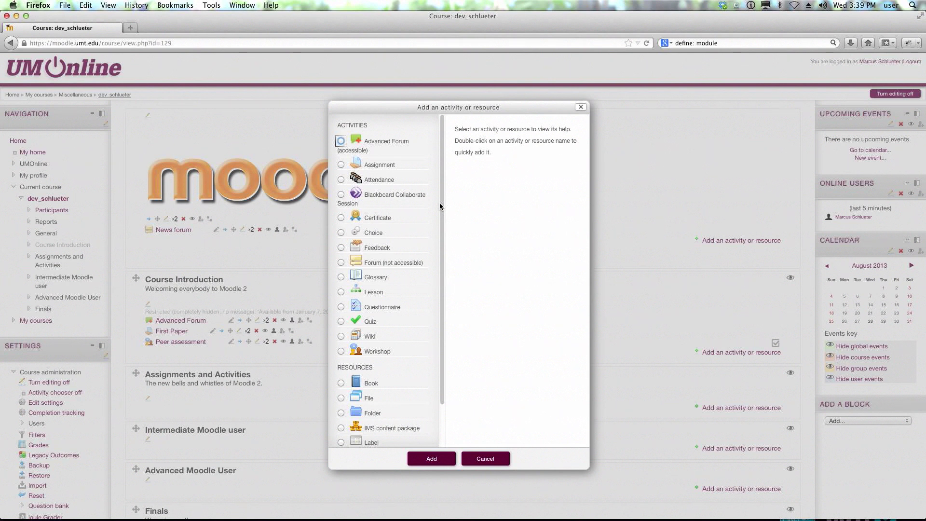
scroll(440, 207, "down", 2)
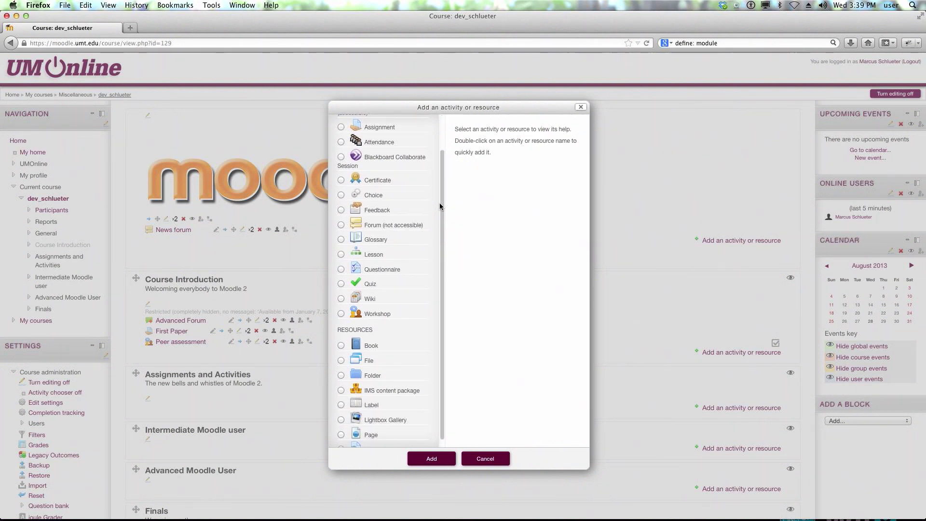
left_click(342, 313)
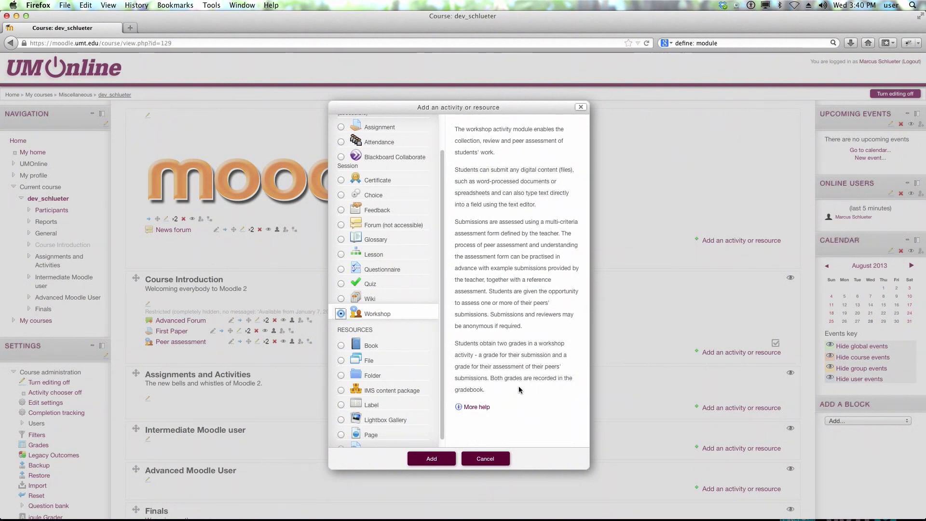
left_click(436, 462)
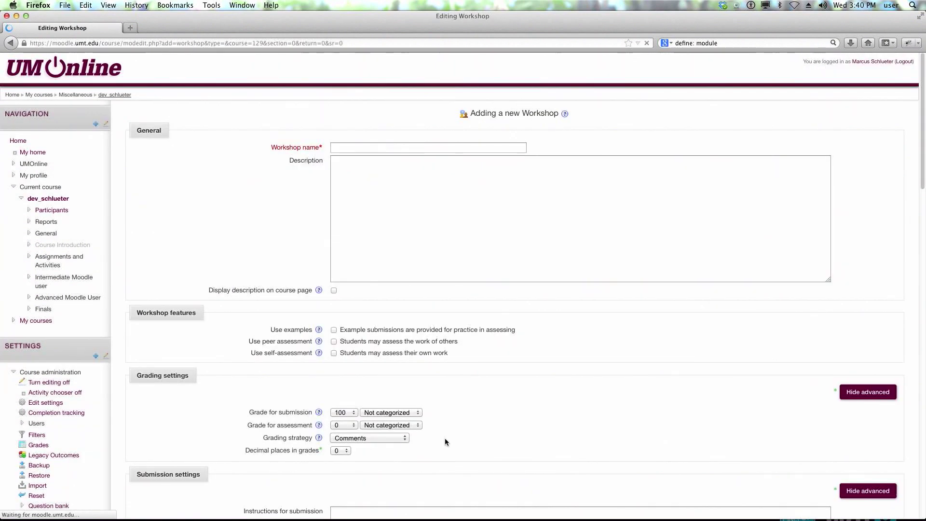
- Name the activity "Workshop" and enter "feedback area" as its description
left_click(359, 148)
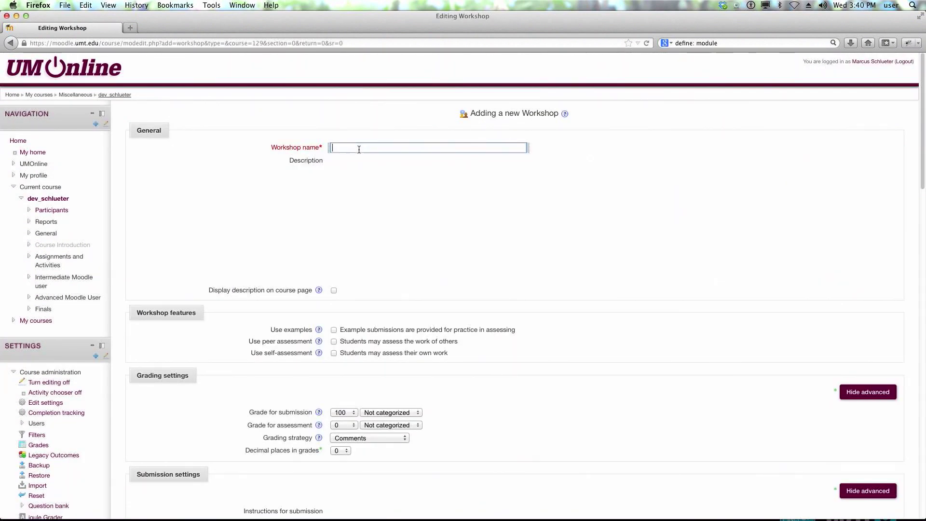
type("Workshop")
left_click(435, 220)
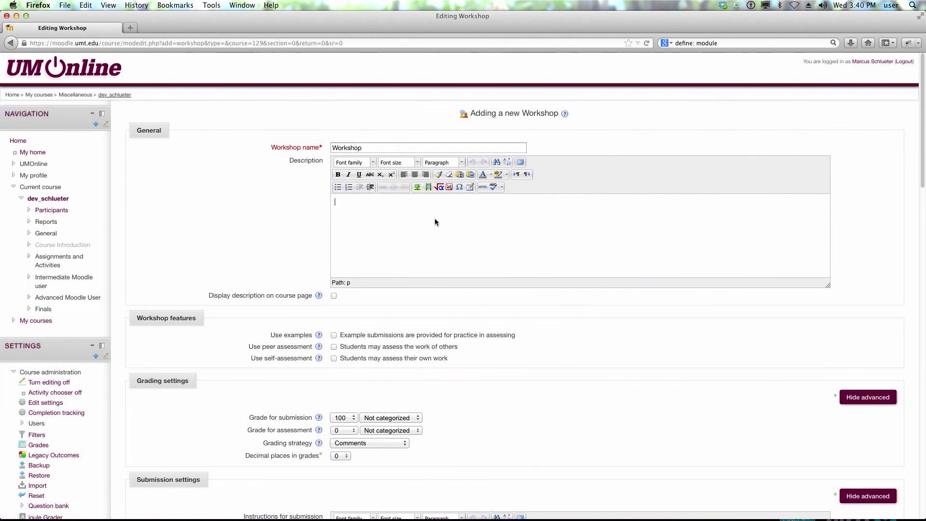
type("feedback area")
- Set the workshop's grade for submission to 85
scroll(558, 300, "down", 2)
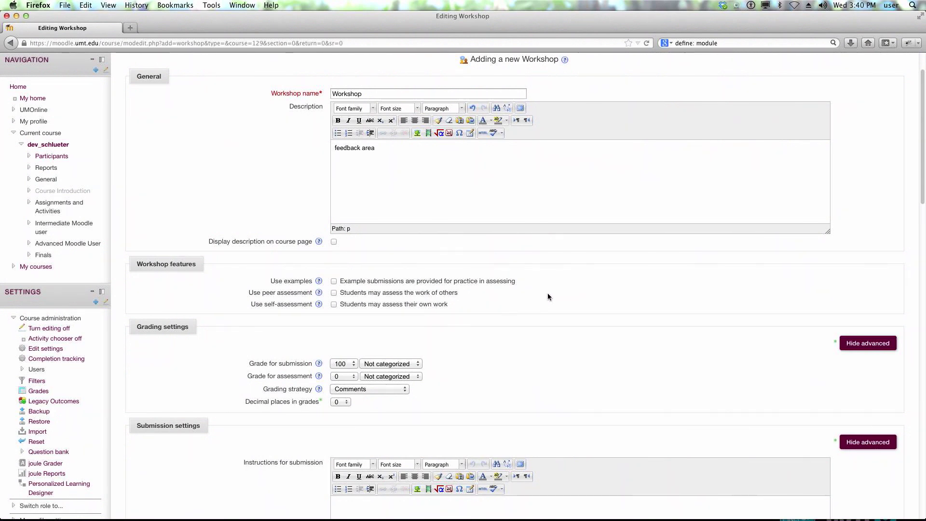
scroll(549, 291, "down", 4)
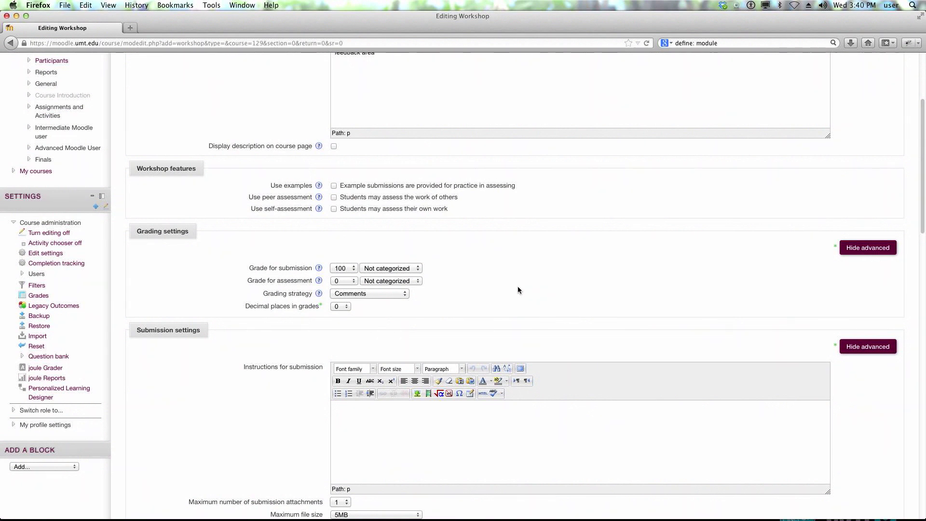
left_click(353, 269)
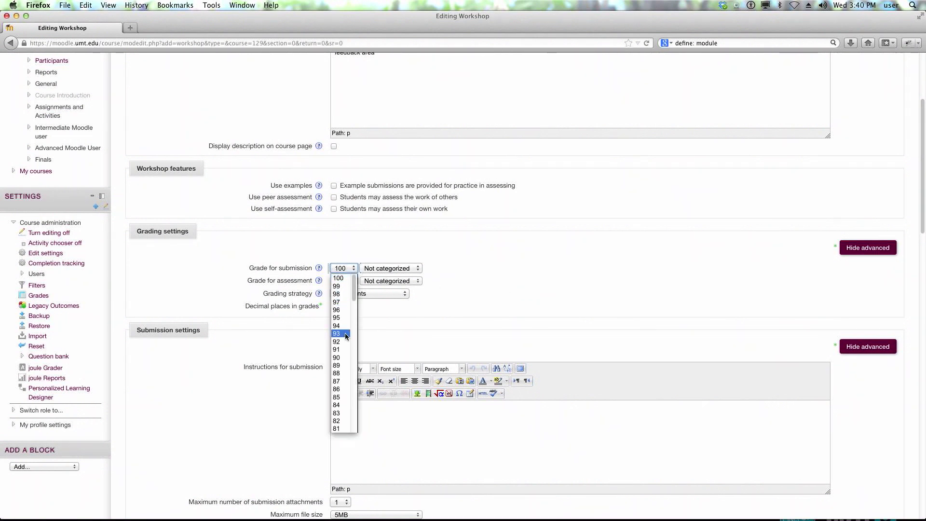
left_click(339, 397)
- Set the grade for assessment to 8 and return it to 0
left_click(352, 281)
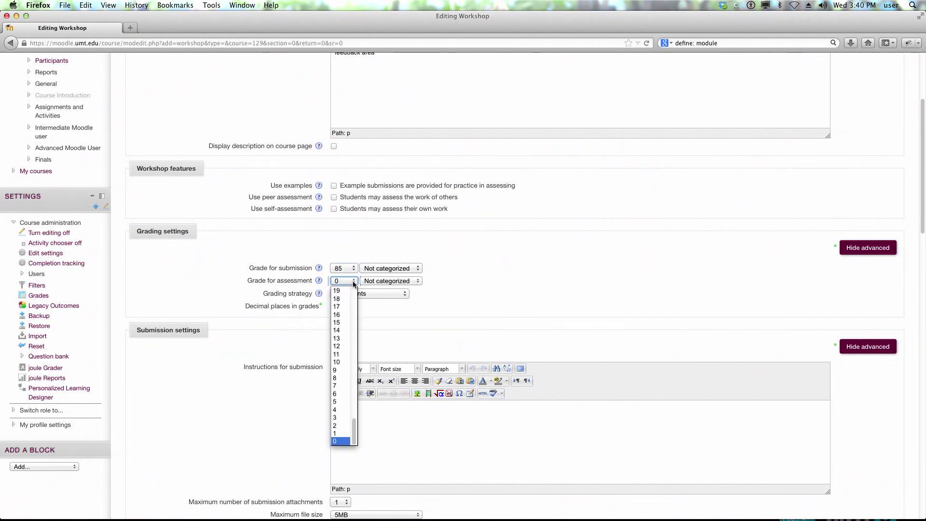
left_click(340, 380)
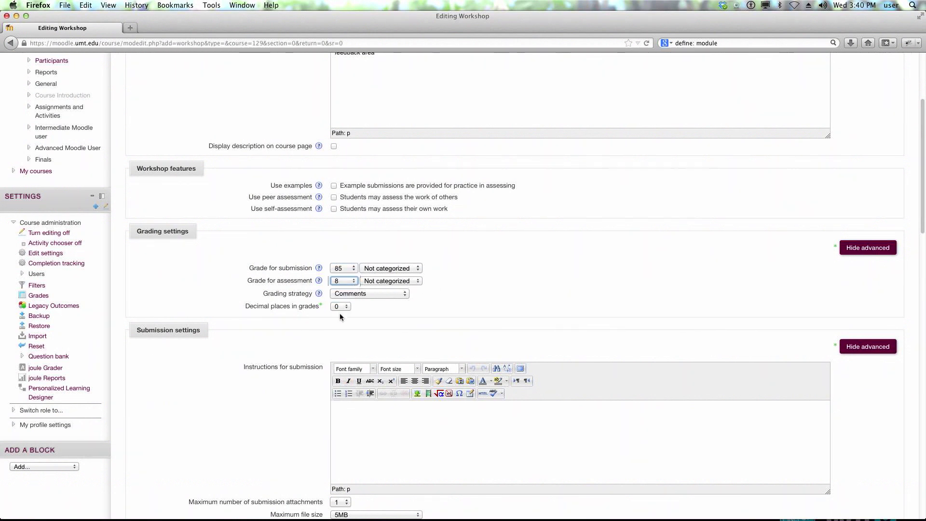
left_click(355, 281)
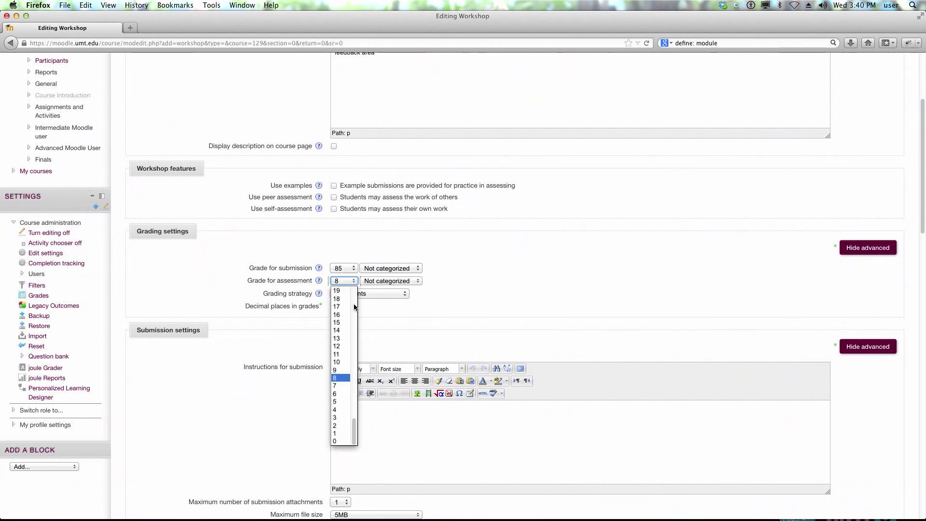
left_click(346, 440)
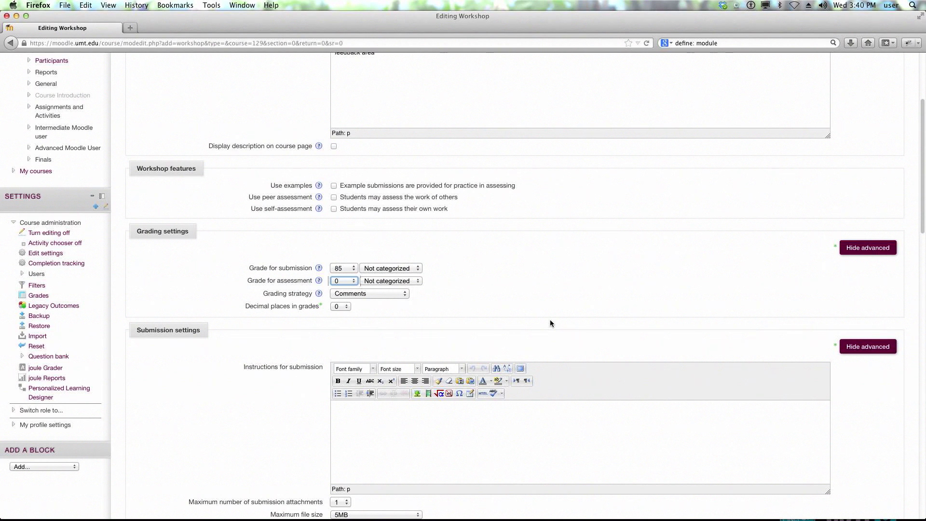
- Review the available grading strategy options and keep Comments selected
left_click(404, 295)
left_click(405, 295)
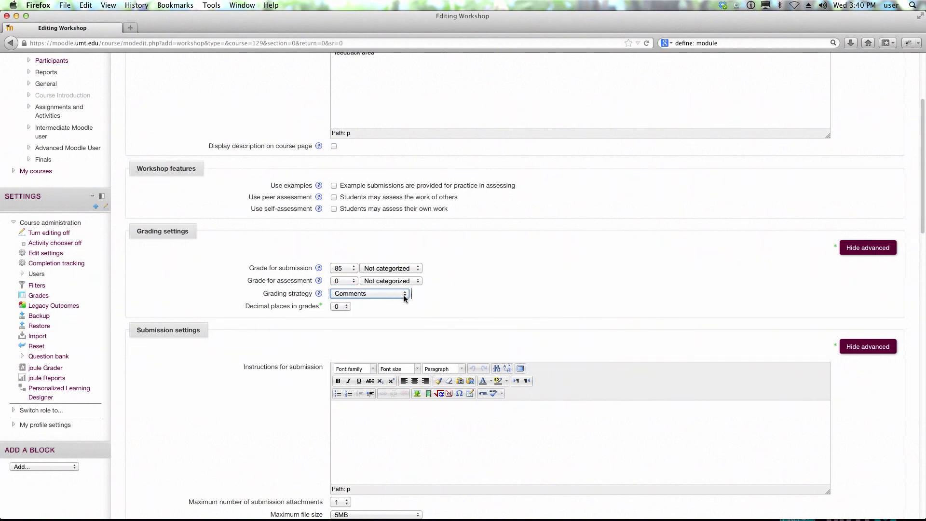
left_click(405, 296)
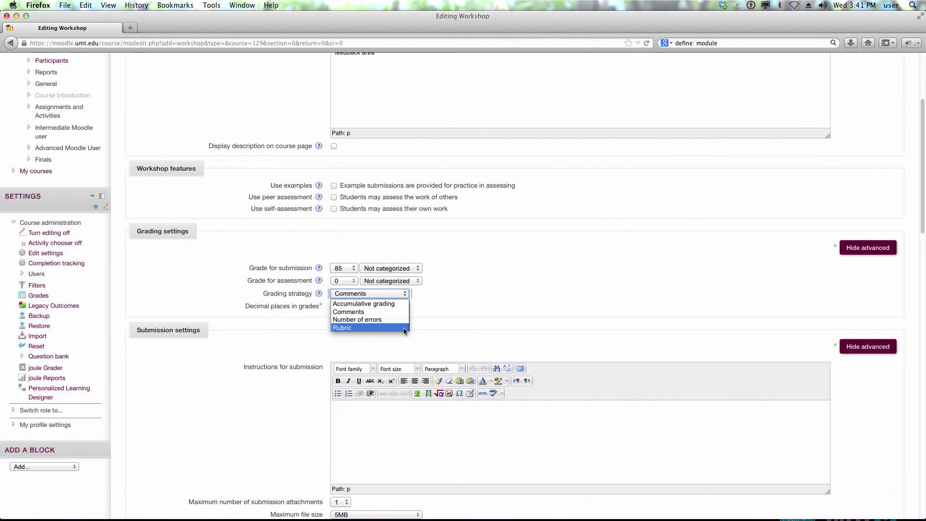
left_click(462, 319)
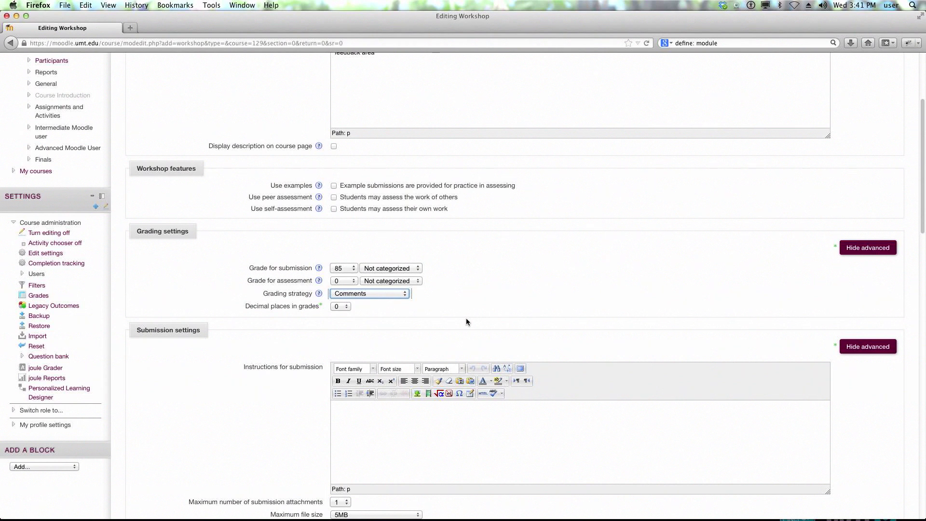
- Review the submission settings, including the choices for maximum file size, keeping 5MB
scroll(560, 322, "down", 3)
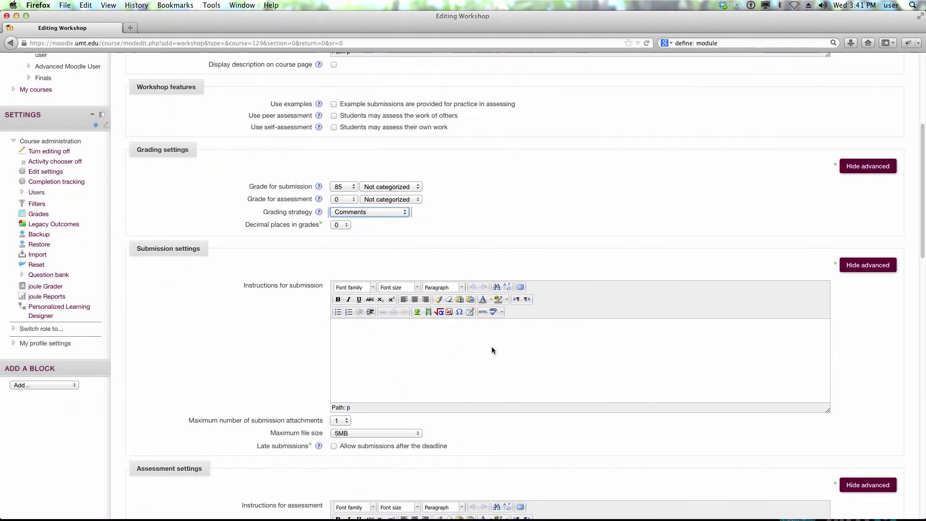
scroll(491, 346, "down", 3)
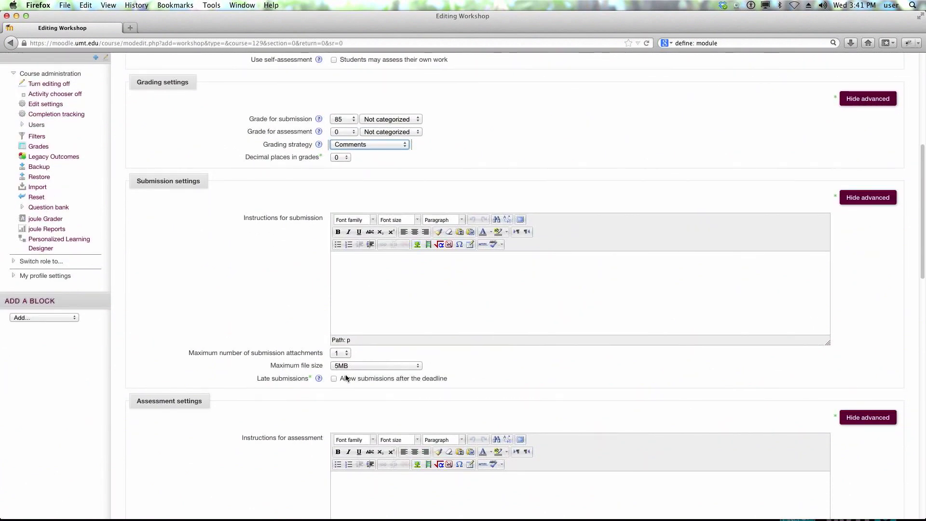
left_click(419, 366)
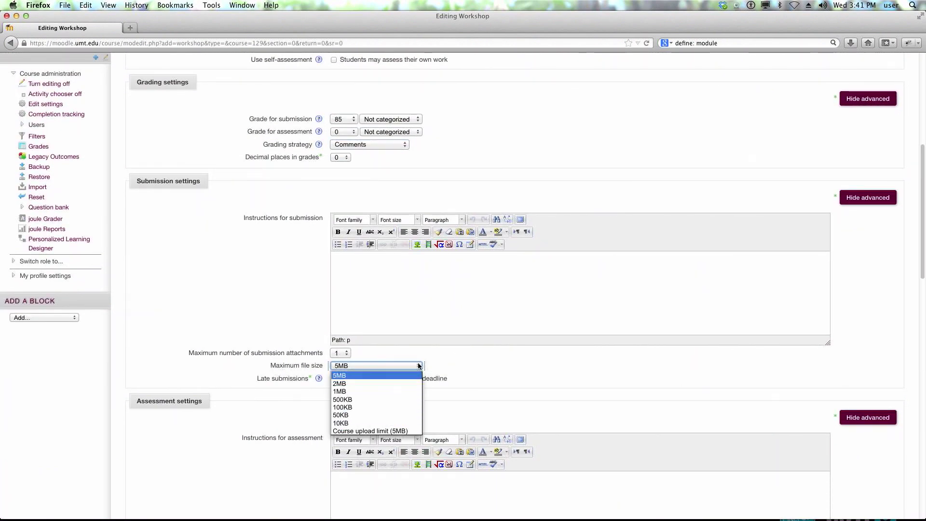
left_click(459, 361)
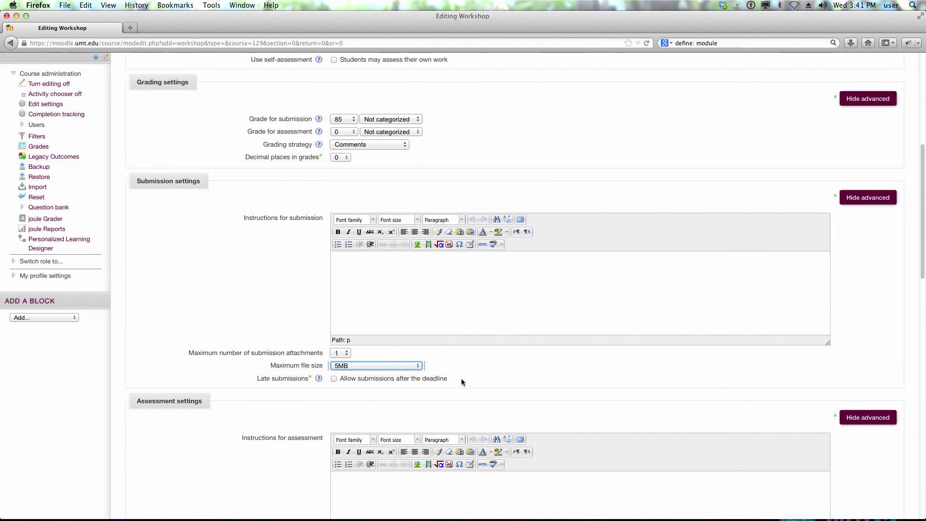
- Review the assessment, miscellaneous, access control, common module, restrict access and activity completion settings of the workshop form
scroll(461, 378, "down", 5)
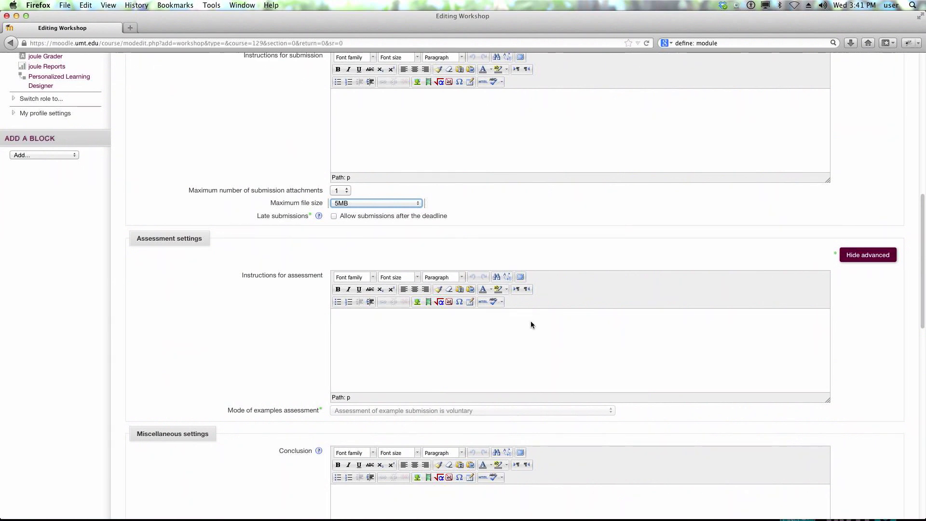
scroll(530, 324, "down", 8)
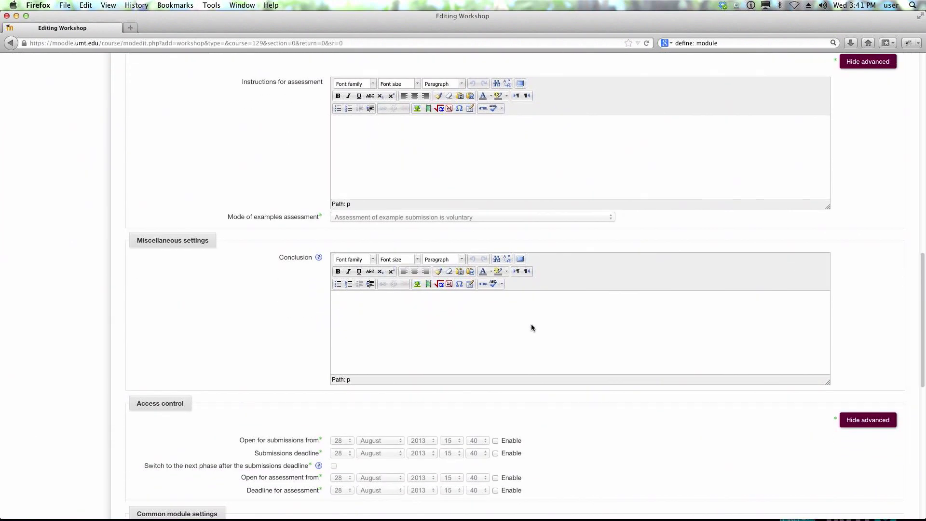
scroll(532, 326, "down", 4)
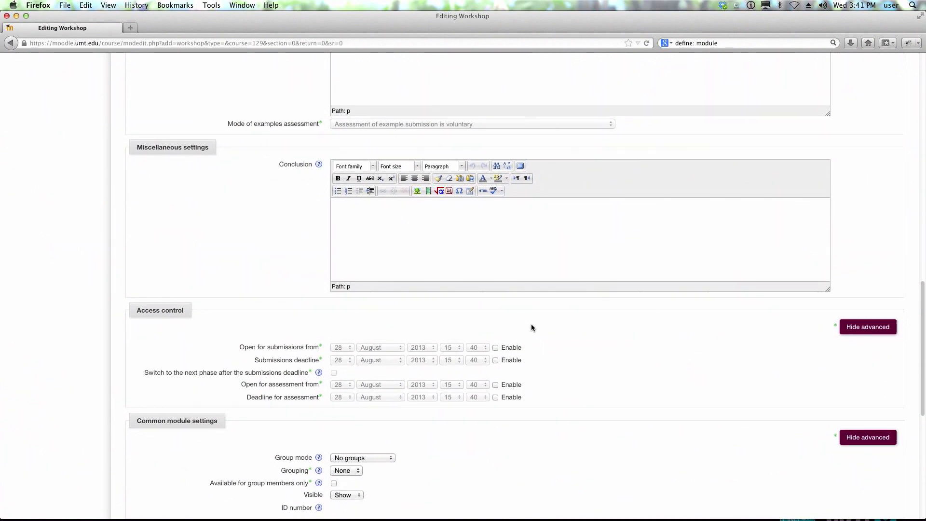
scroll(532, 327, "down", 1)
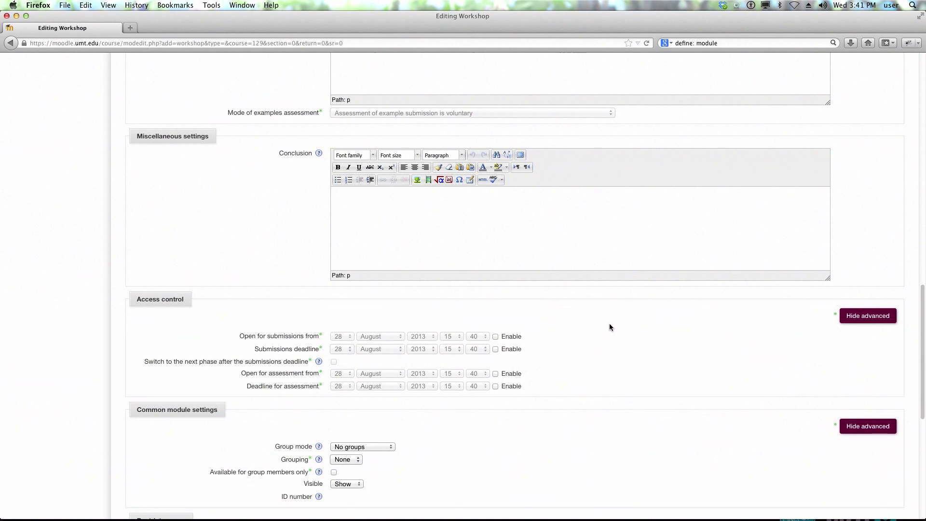
scroll(610, 327, "down", 5)
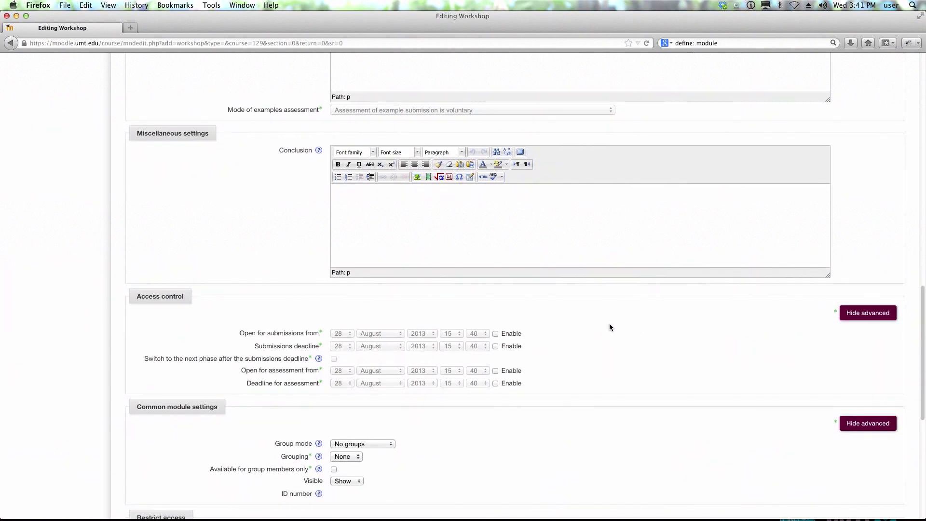
scroll(610, 327, "down", 3)
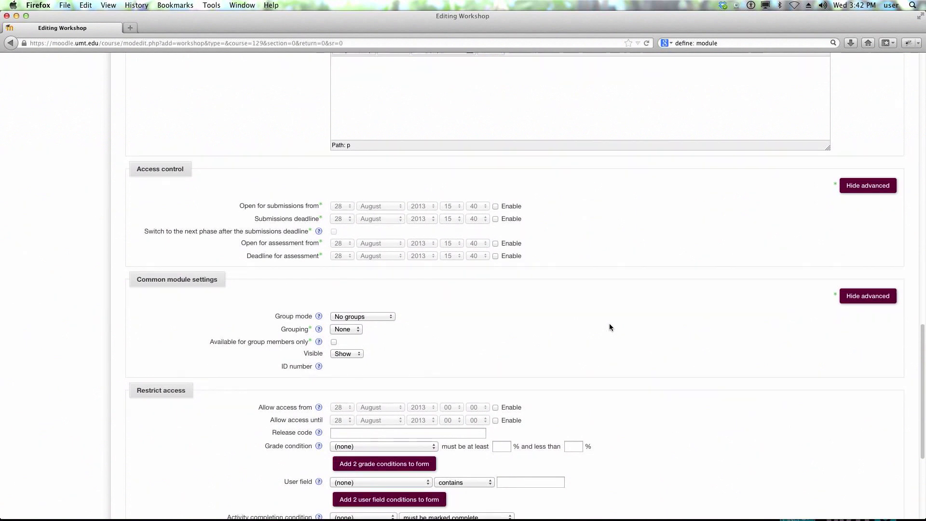
scroll(609, 327, "down", 4)
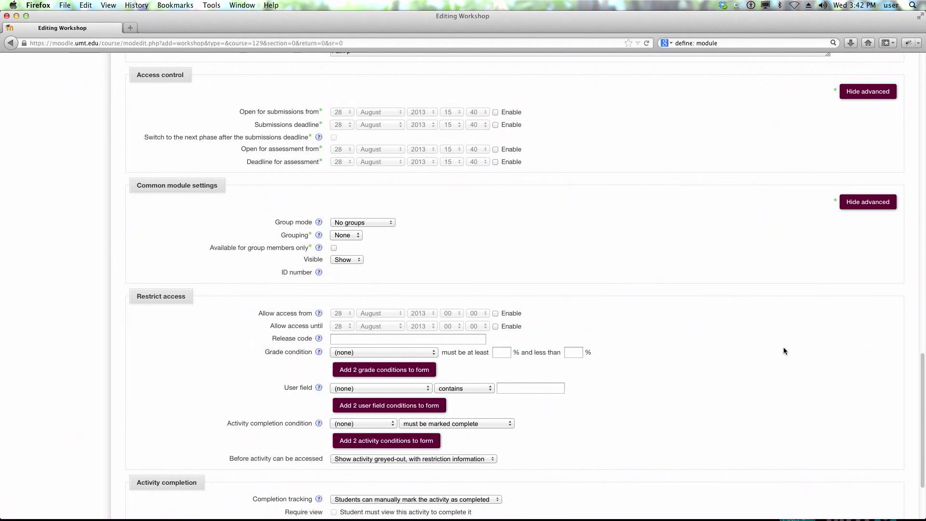
scroll(783, 350, "down", 4)
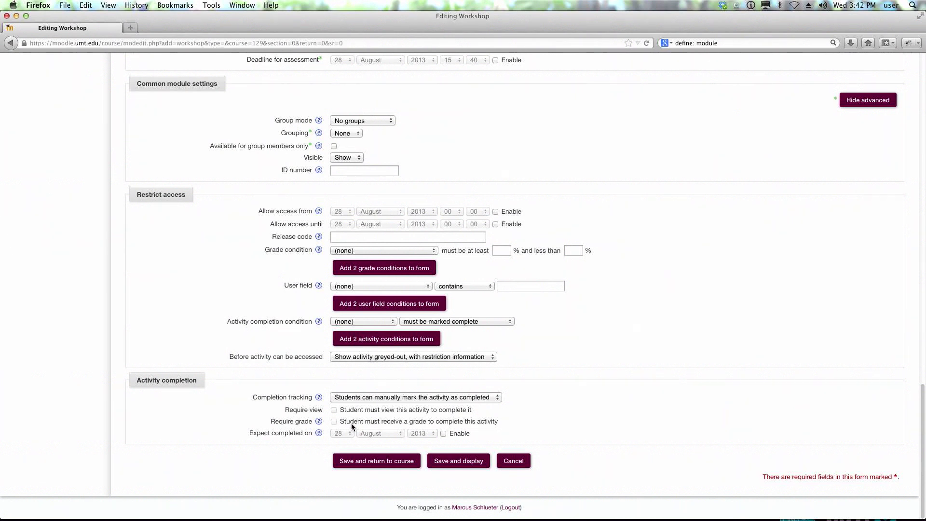
- Set completion tracking to "Show activity as complete when conditions are met" and save the workshop, returning to the course
left_click(498, 399)
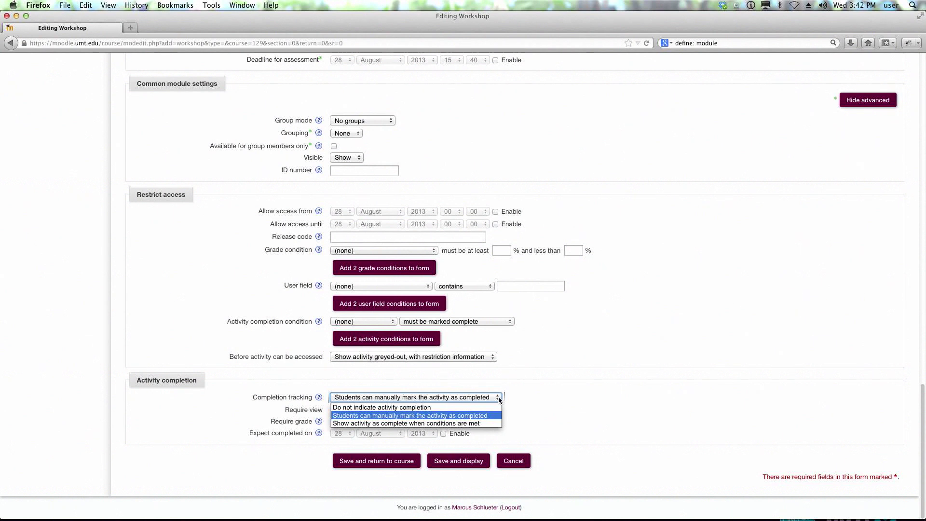
left_click(469, 423)
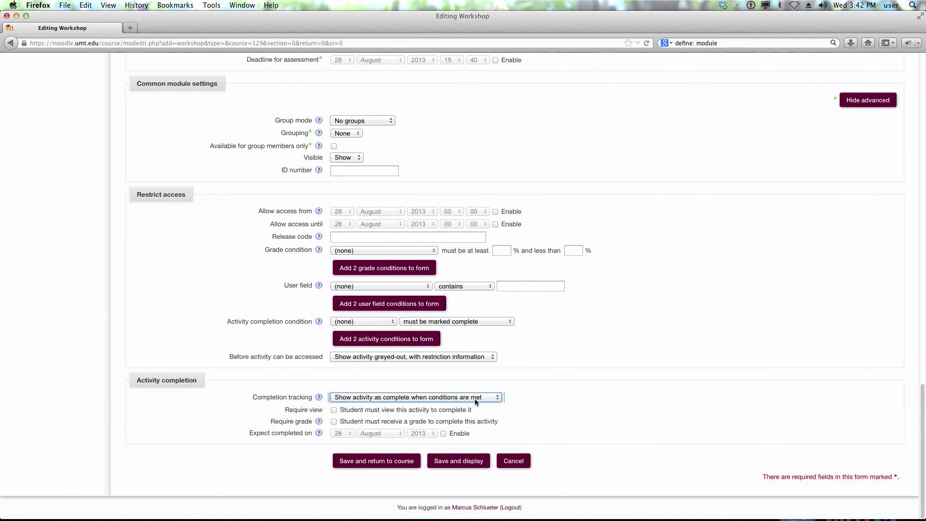
left_click(400, 462)
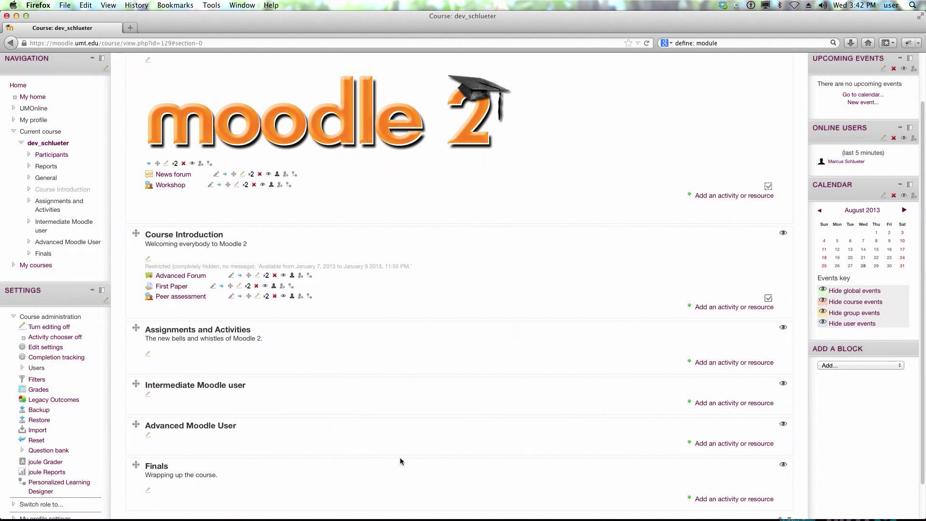
- Open the new Workshop activity, start switching it to the Submission phase and cancel the switch
left_click(173, 187)
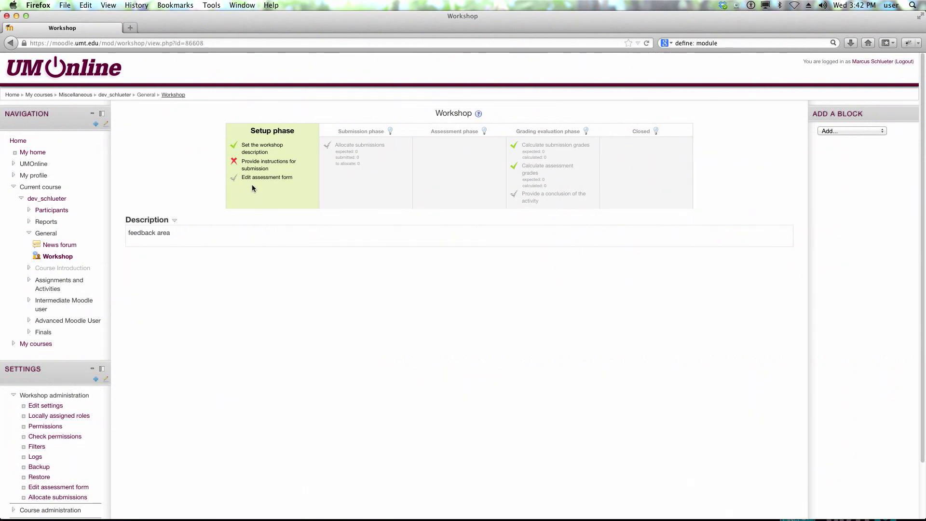
left_click(391, 134)
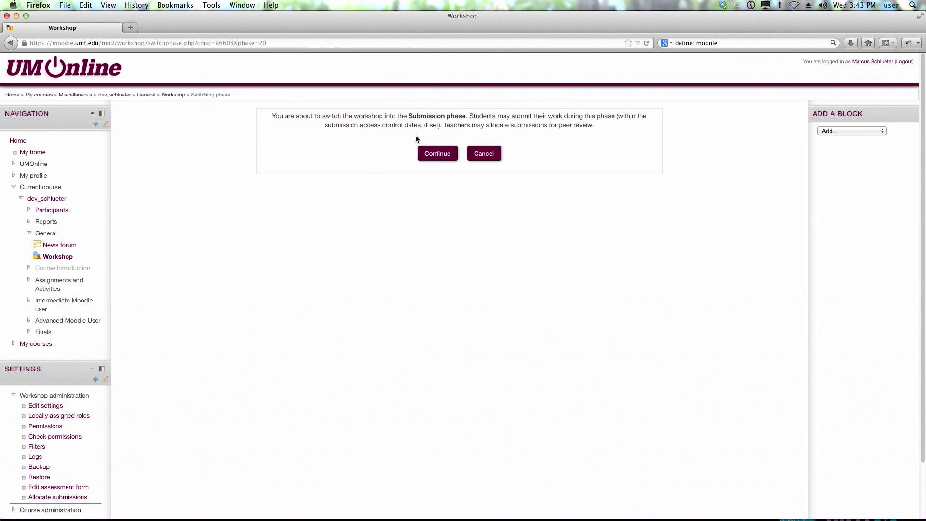
left_click(478, 153)
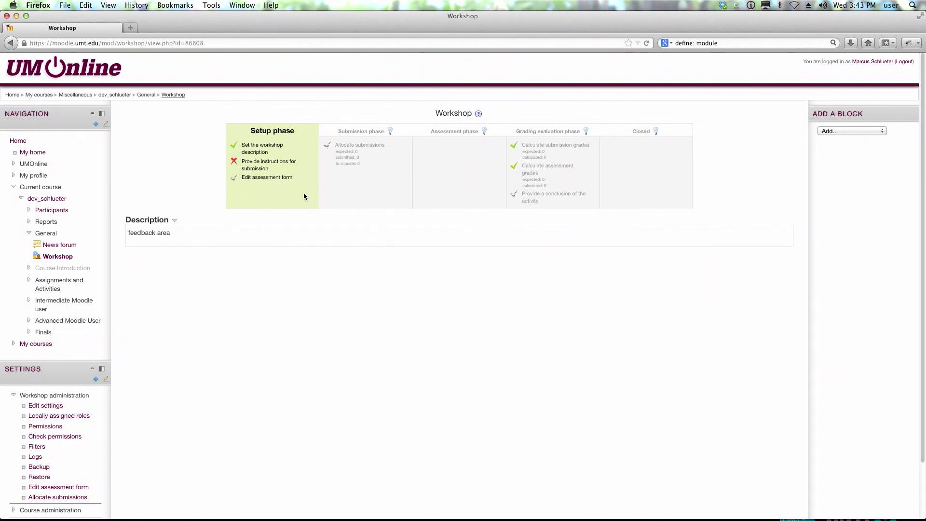
- Switch the workshop from the Setup phase to the Submission phase and on to the Assessment phase, confirming each change
left_click(389, 131)
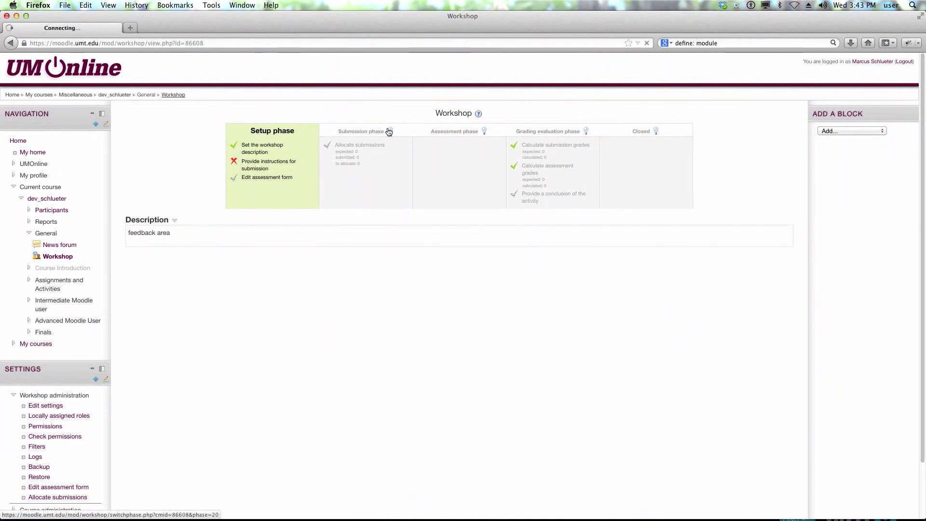
left_click(453, 154)
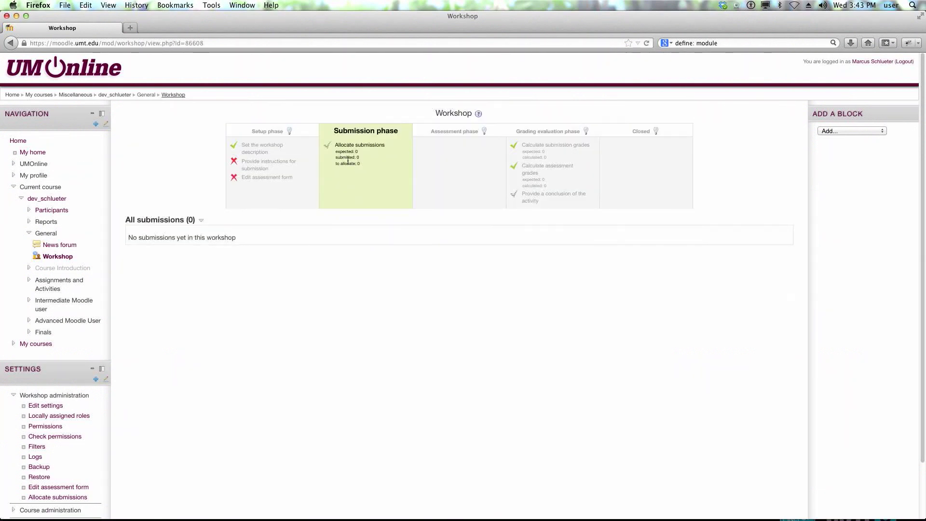
left_click(483, 129)
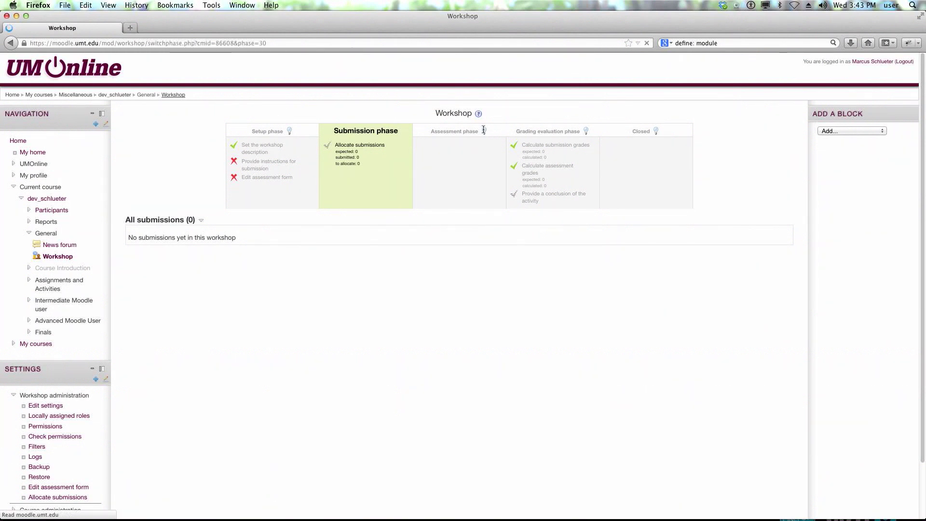
left_click(440, 153)
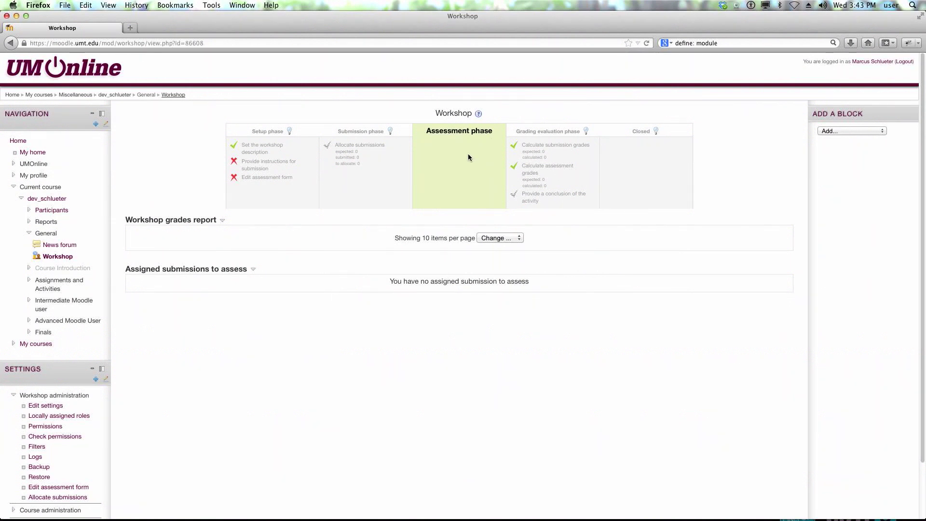
- Move the workshop to the Grading evaluation phase and then close it, confirming both phase switches
left_click(585, 132)
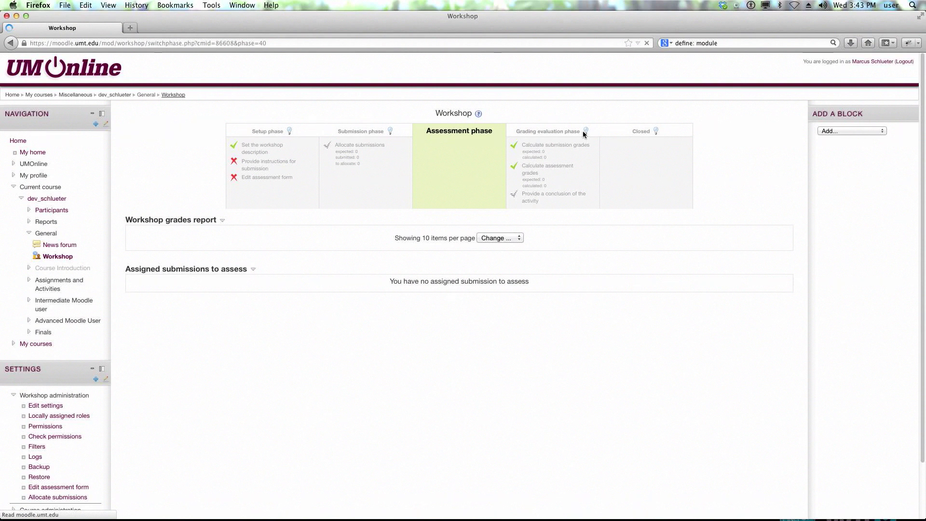
left_click(441, 154)
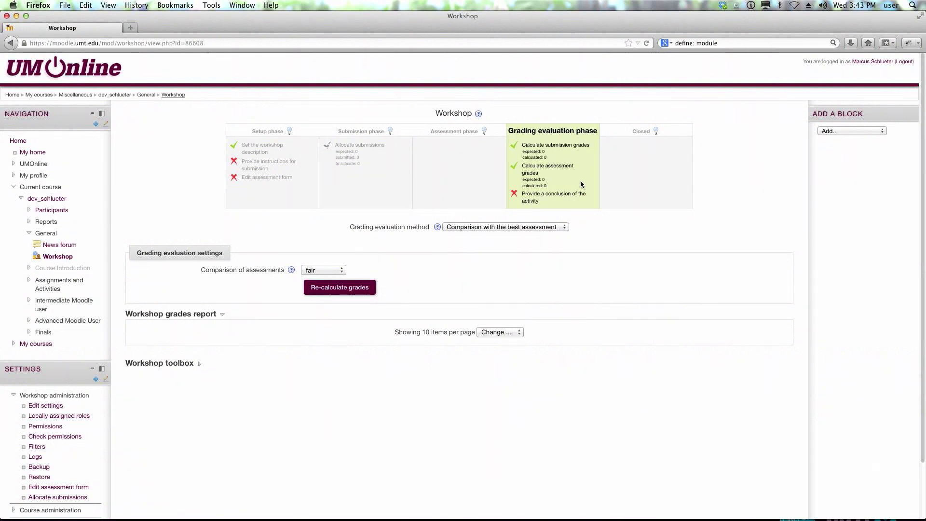
left_click(656, 132)
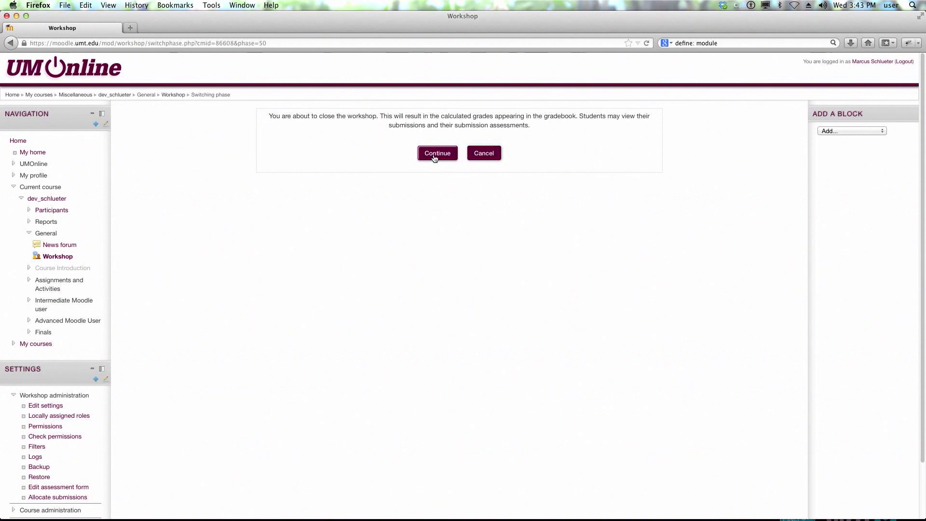
left_click(434, 158)
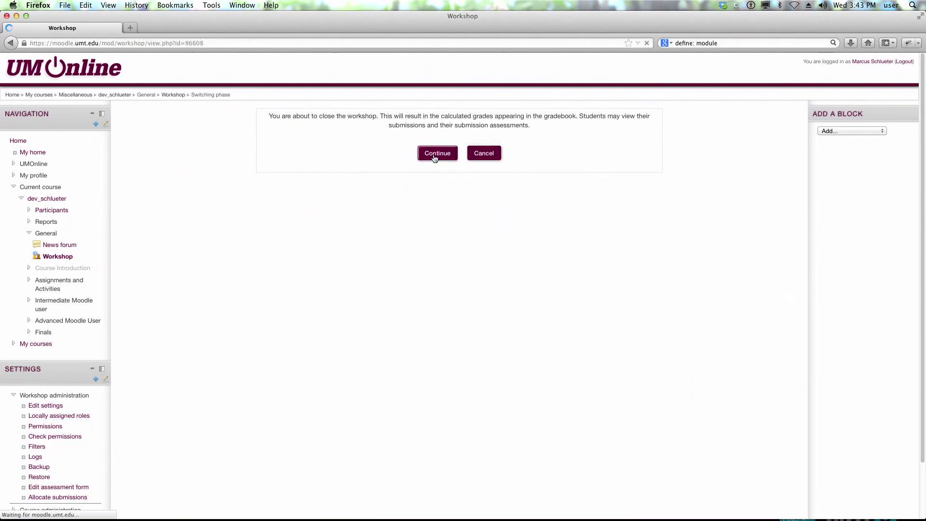